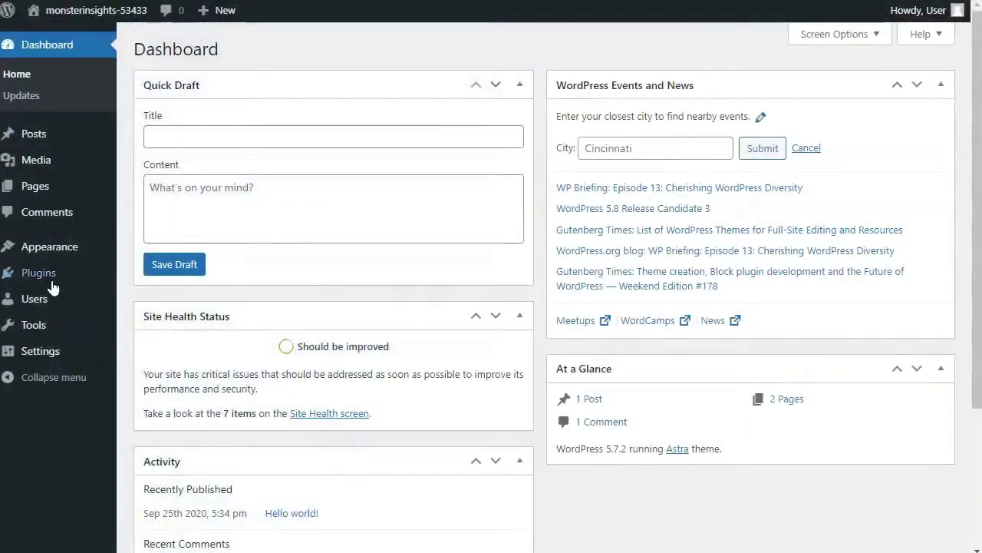
# Step: Go to Plugins > Add New from the admin sidebar
pyautogui.moveTo(52, 287)
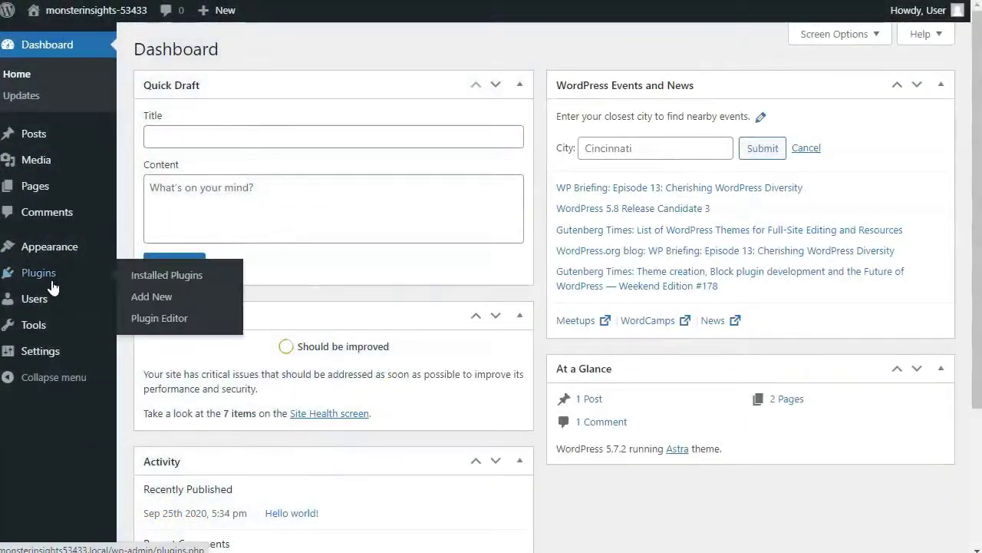
pyautogui.click(151, 304)
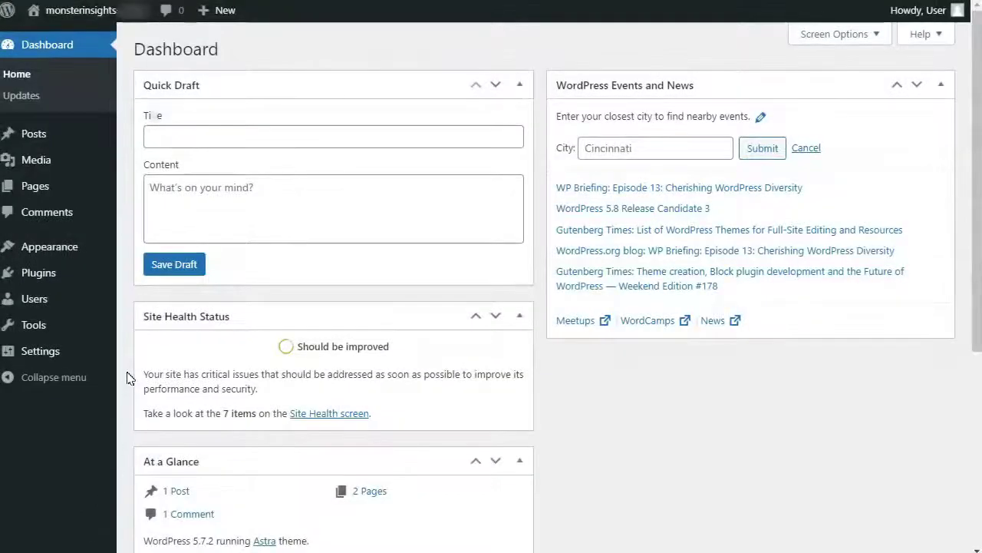
pyautogui.moveTo(46, 274)
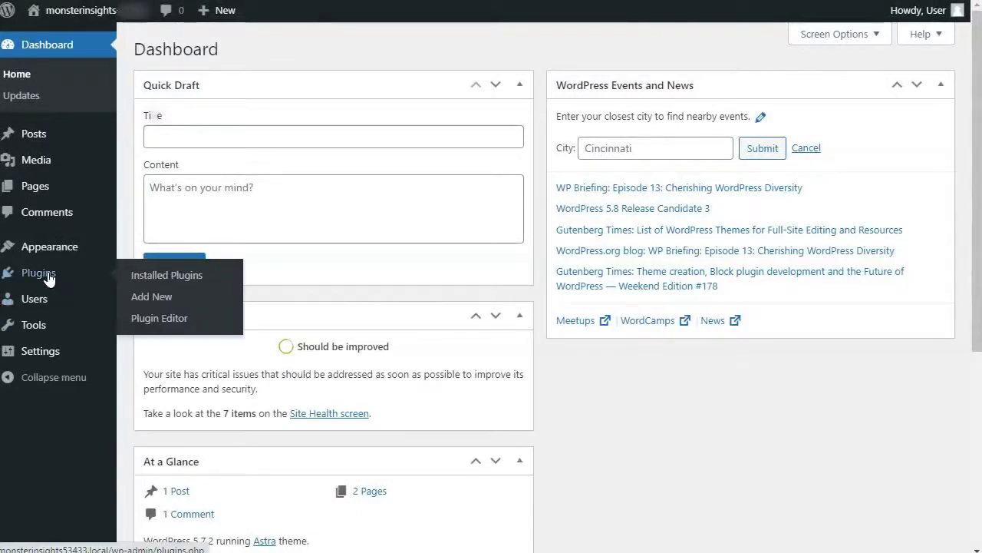
# Step: Search the plugin directory for 'wpforms', then install and activate Contact Form by WPForms
pyautogui.click(152, 300)
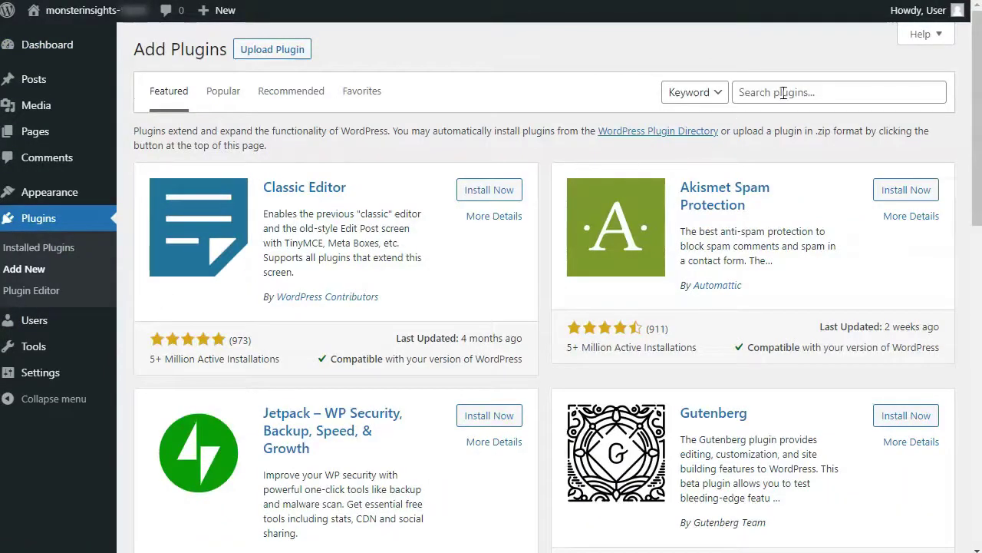
pyautogui.click(785, 90)
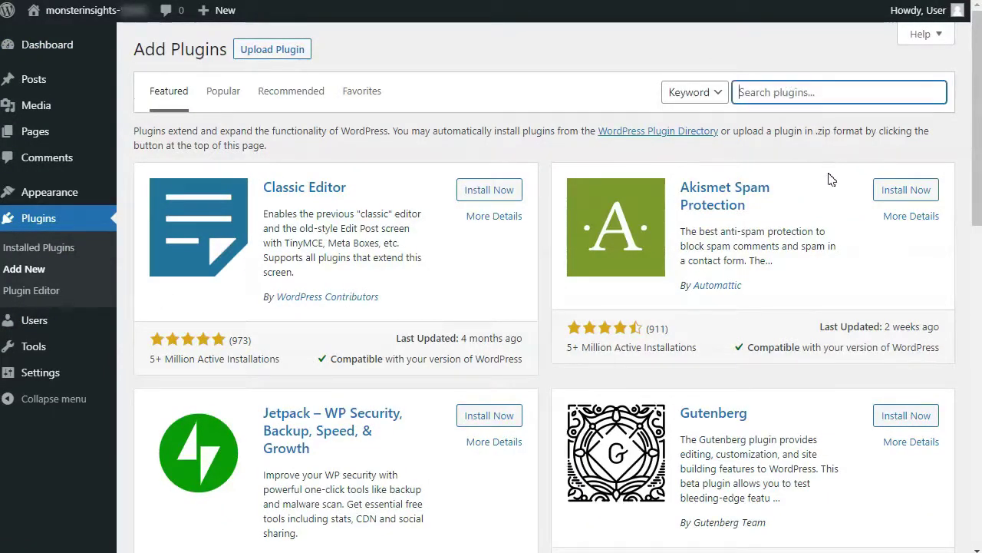
pyautogui.write('wpforms')
pyautogui.press('Return')
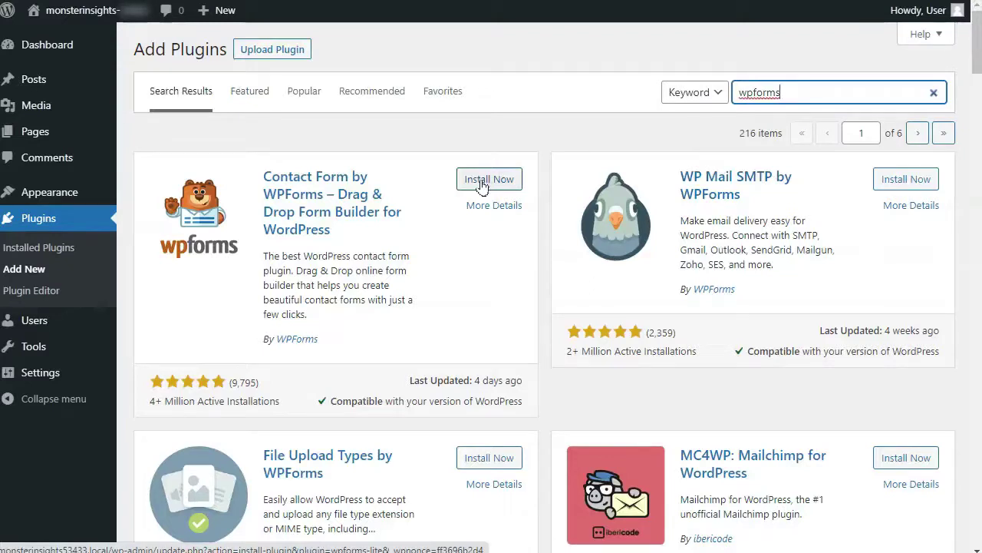
pyautogui.click(482, 187)
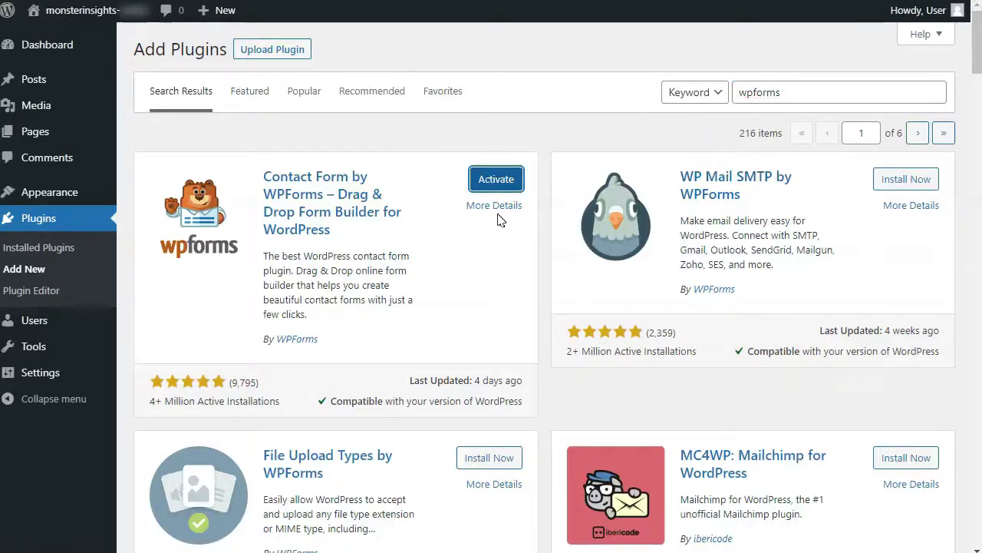
pyautogui.click(506, 180)
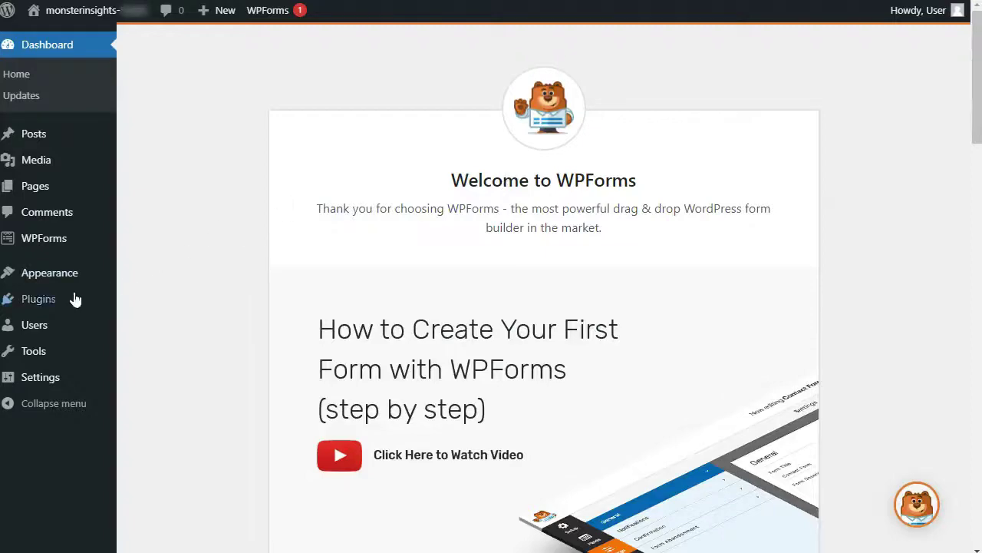
# Step: Go to Plugins > Installed Plugins from the admin sidebar
pyautogui.moveTo(59, 310)
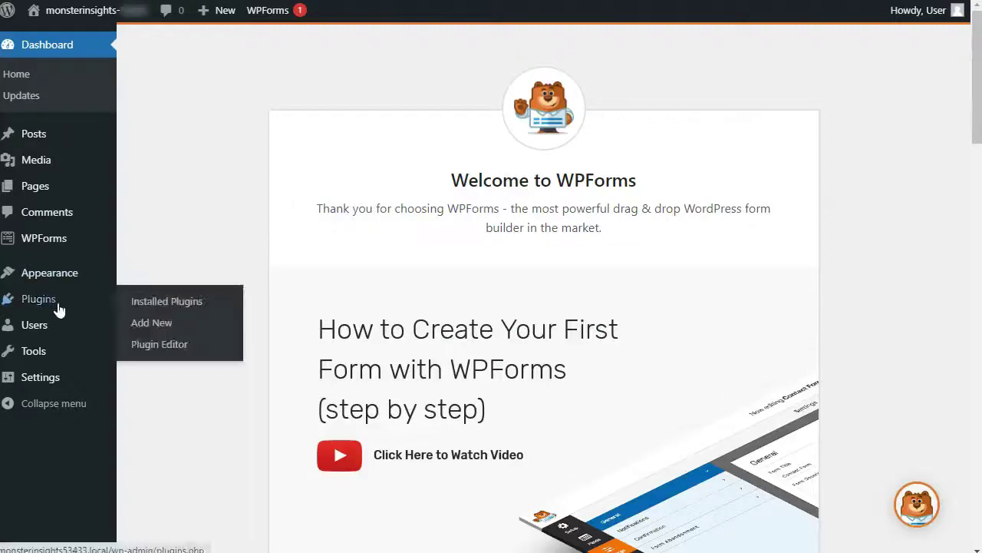
pyautogui.click(150, 305)
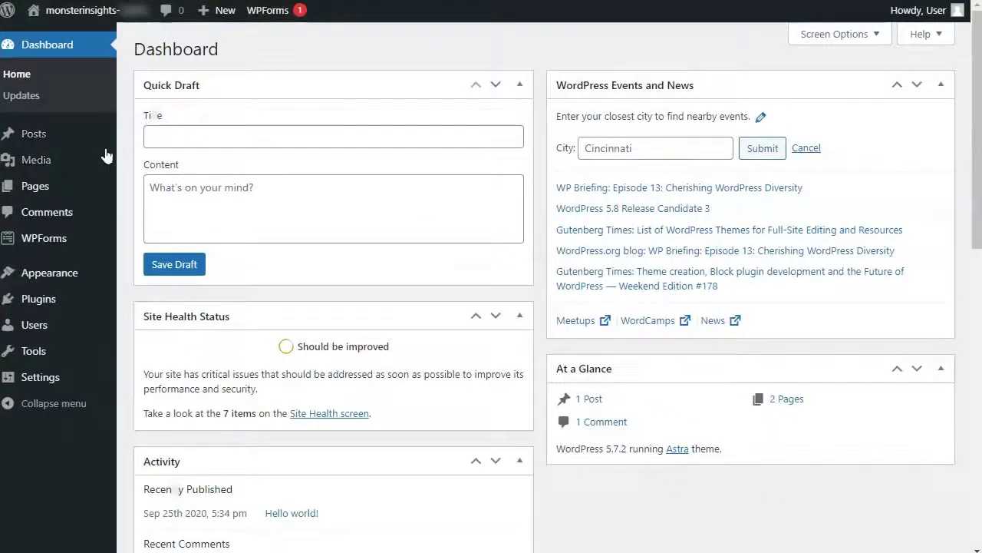
pyautogui.moveTo(52, 307)
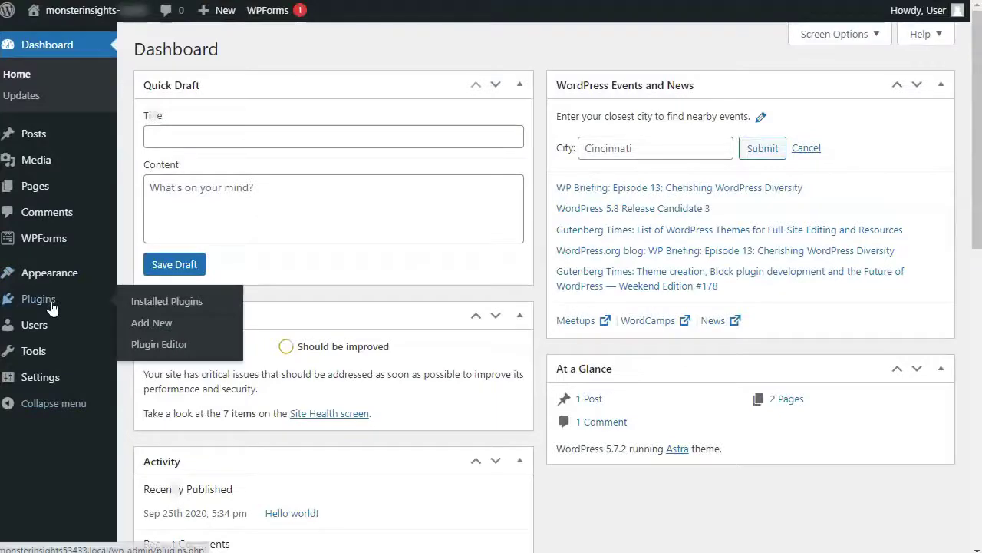
# Step: Upload google-analytics-premium-v7.11.0.zip through Upload Plugin, install it, and activate it
pyautogui.click(163, 328)
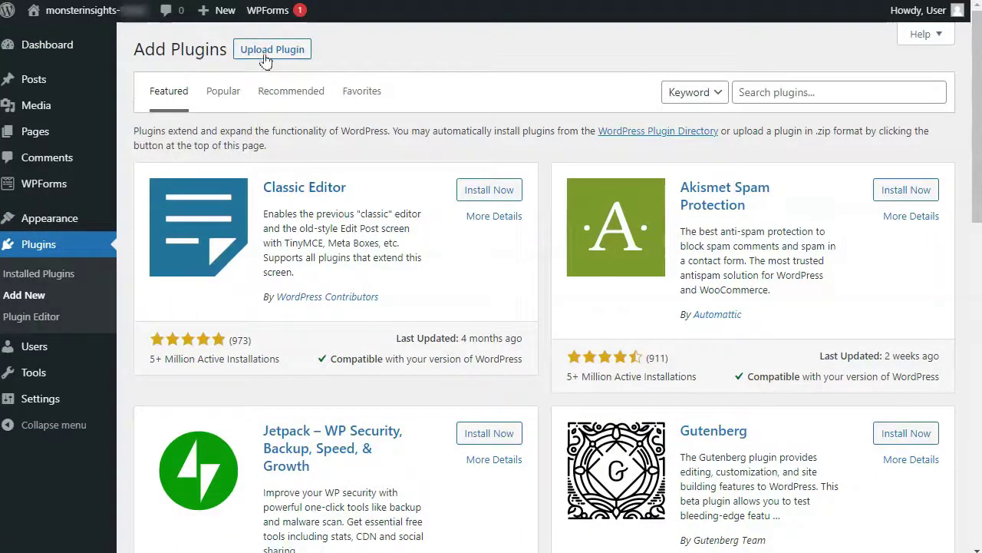
pyautogui.click(265, 53)
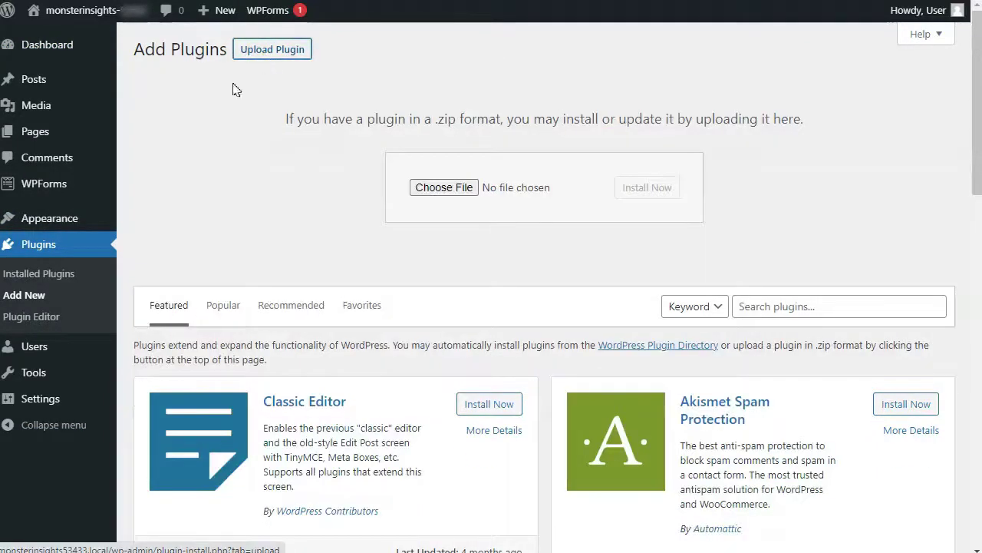
pyautogui.moveTo(0, 184); pyautogui.dragTo(473, 197)
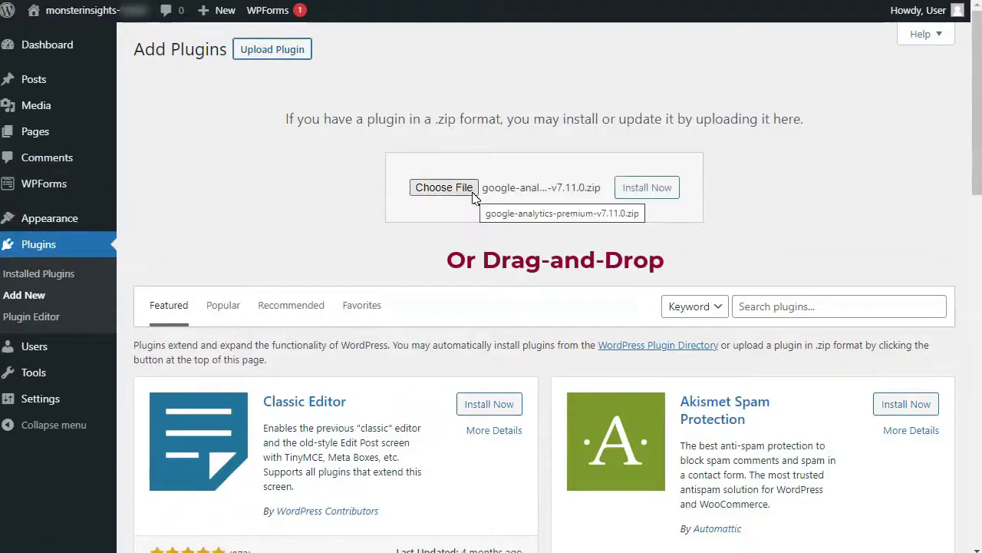
pyautogui.click(645, 198)
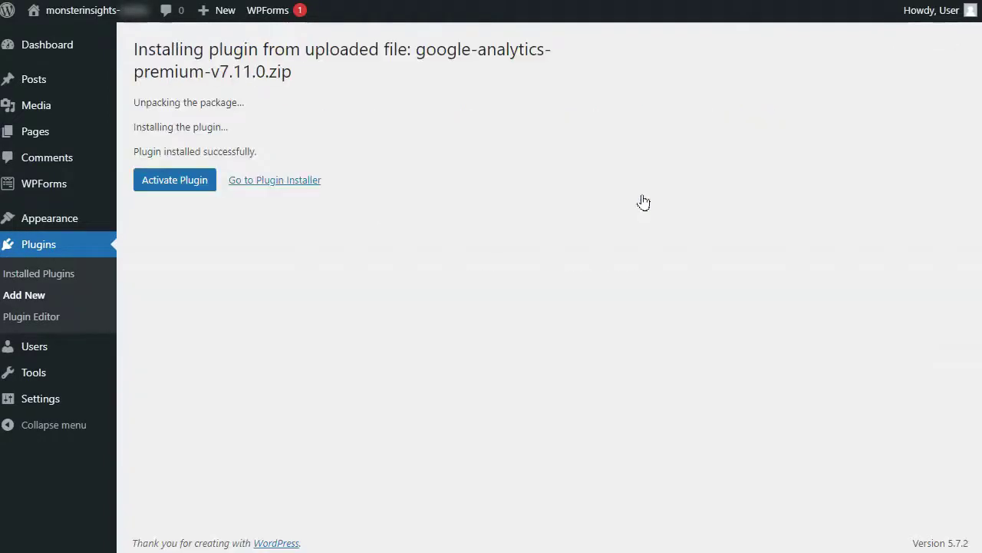
pyautogui.click(167, 181)
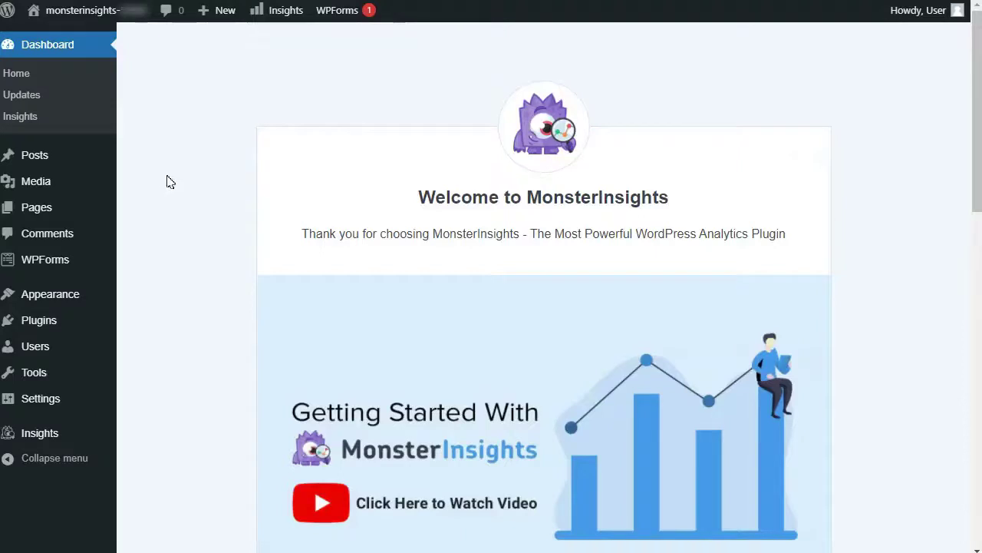
# Step: Go to Plugins > Installed Plugins from the sidebar
pyautogui.moveTo(23, 325)
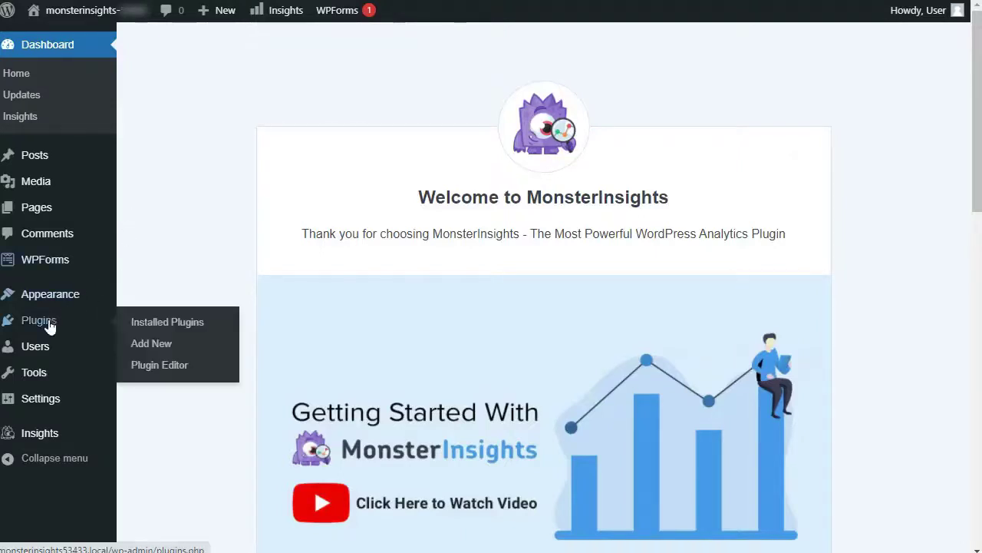
pyautogui.click(149, 324)
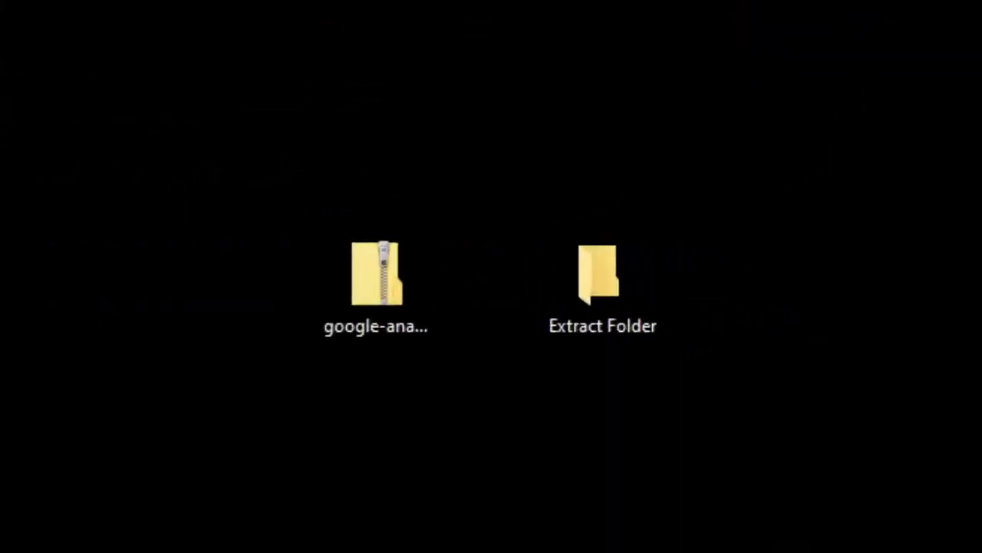
# Step: Extract the google-analytics-premium zip into Extract Folder on the Desktop
pyautogui.rightClick(355, 295)
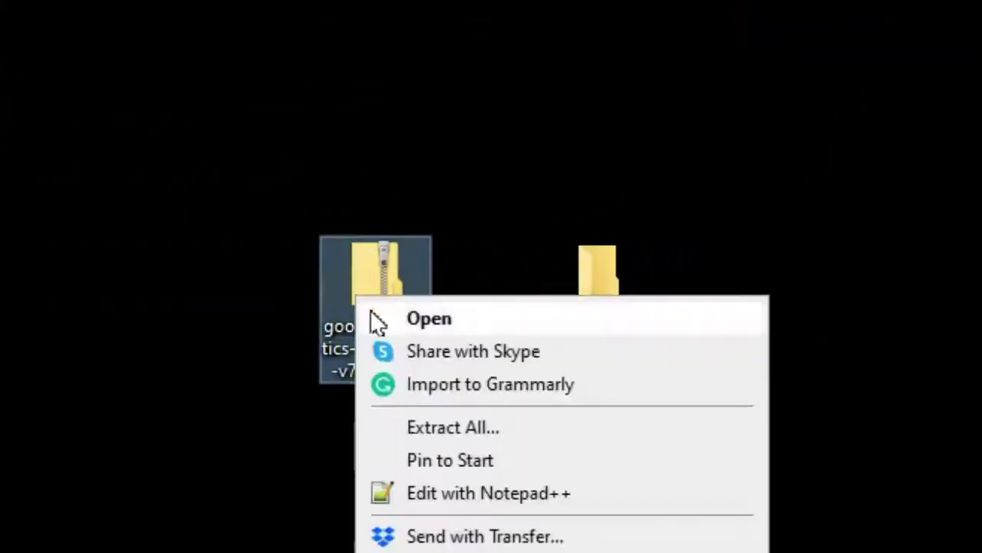
pyautogui.click(446, 429)
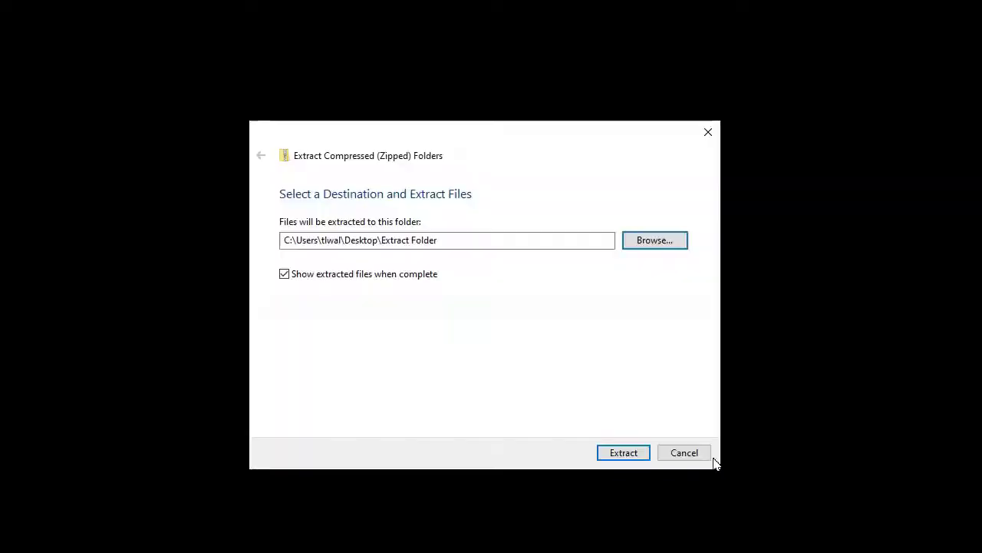
pyautogui.click(624, 452)
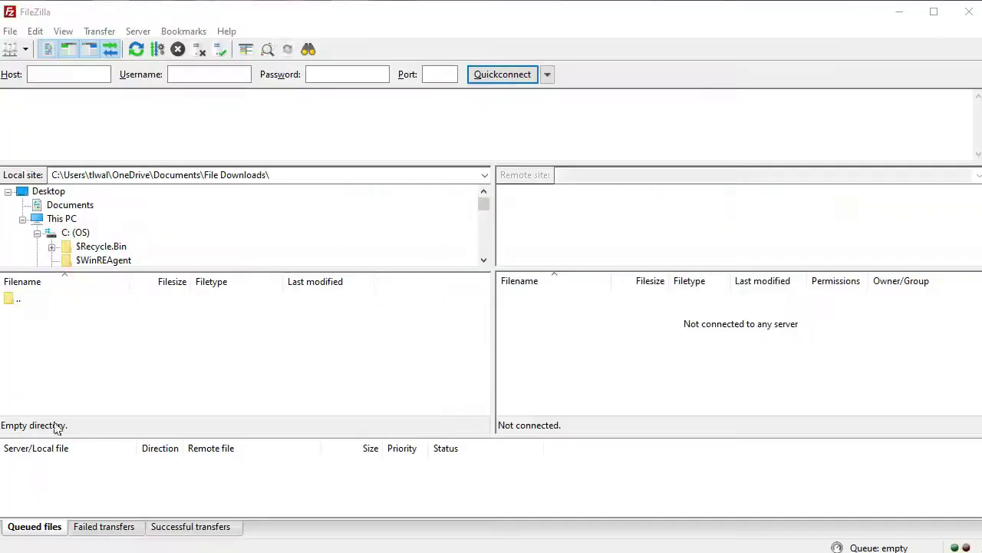
# Step: Connect to the saved FTP server from Site Manager using port 21
pyautogui.click(10, 31)
pyautogui.click(31, 49)
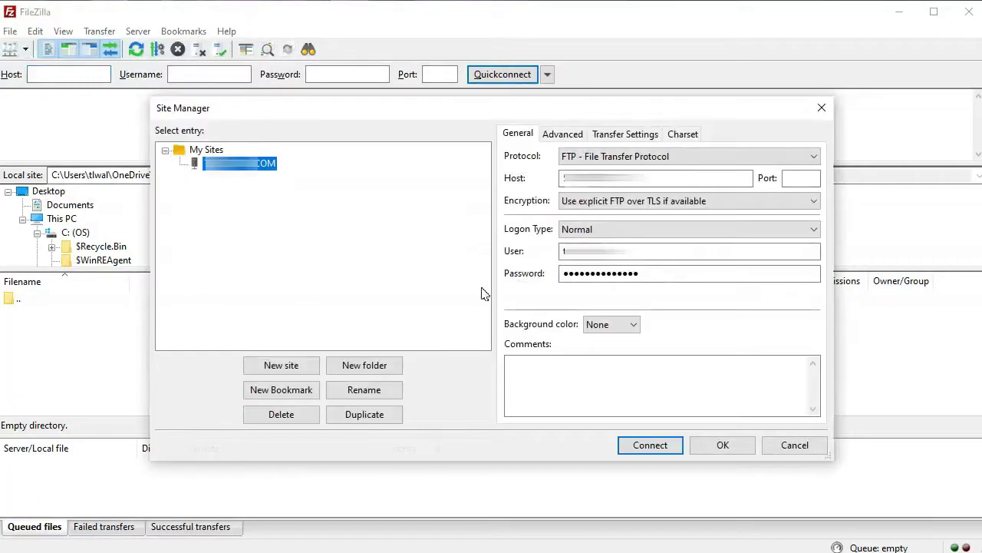
pyautogui.click(801, 179)
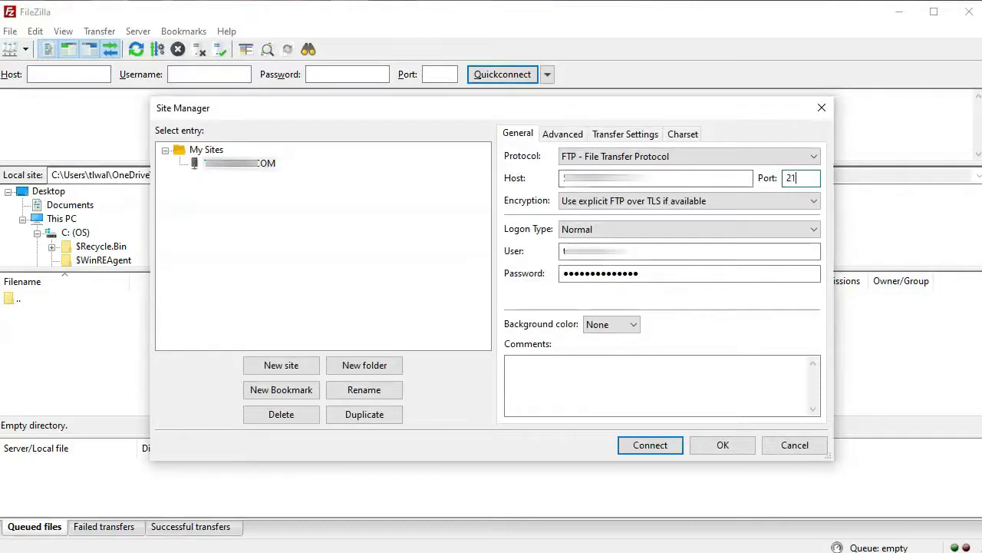
pyautogui.click(650, 445)
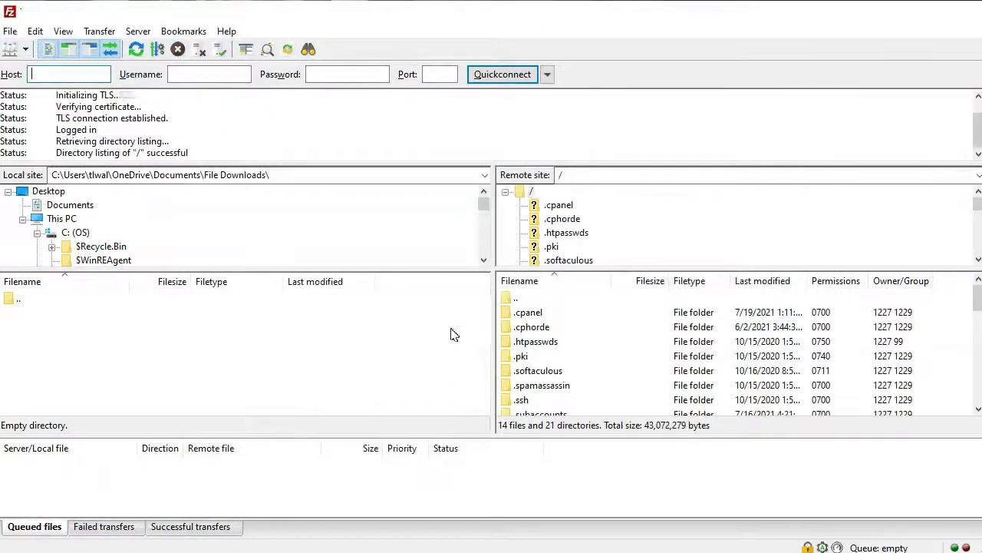
# Step: Browse the remote server to /public_html/wp-content/plugins
pyautogui.scroll(-4, 569, 254)
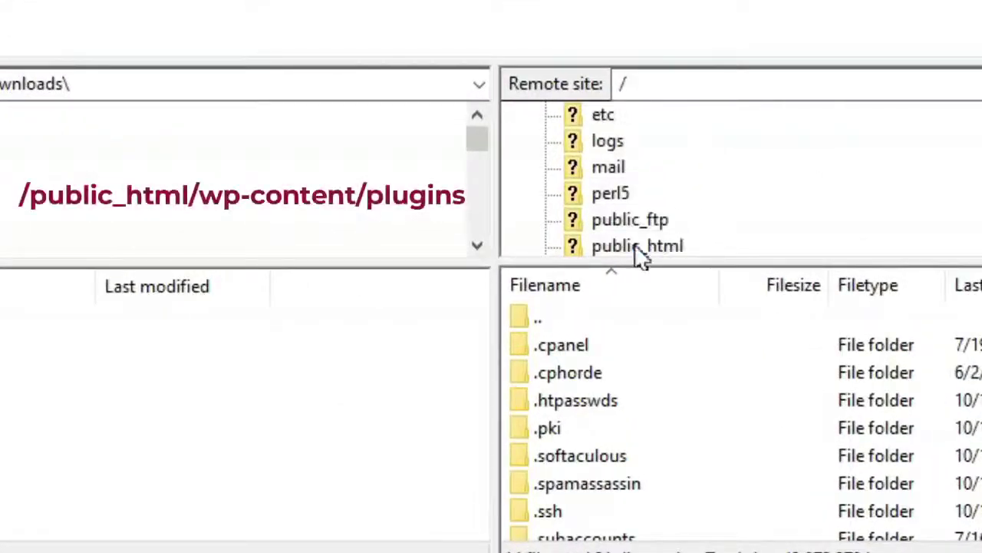
pyautogui.click(636, 247)
pyautogui.click(663, 220)
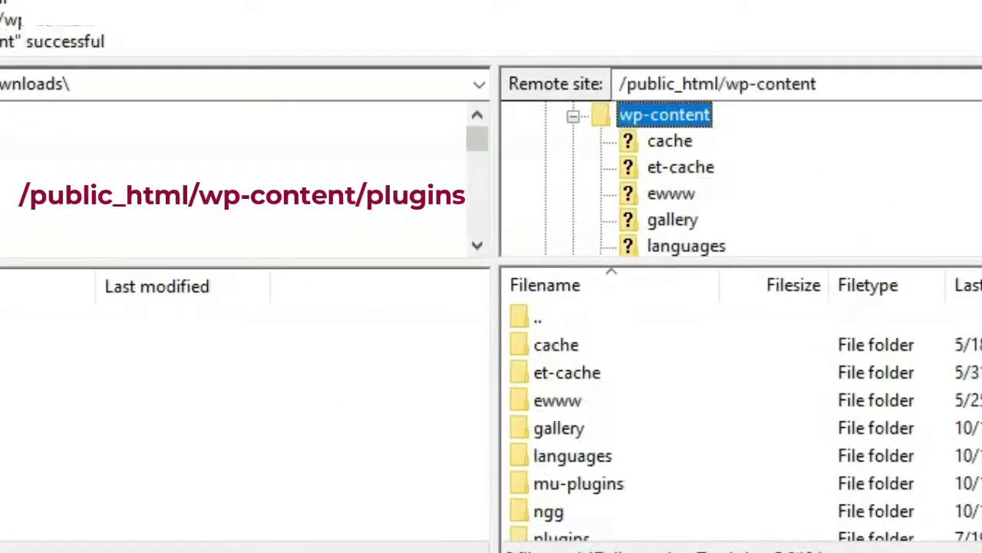
pyautogui.scroll(-2, 652, 178)
pyautogui.scroll(-1, 694, 223)
pyautogui.doubleClick(694, 224)
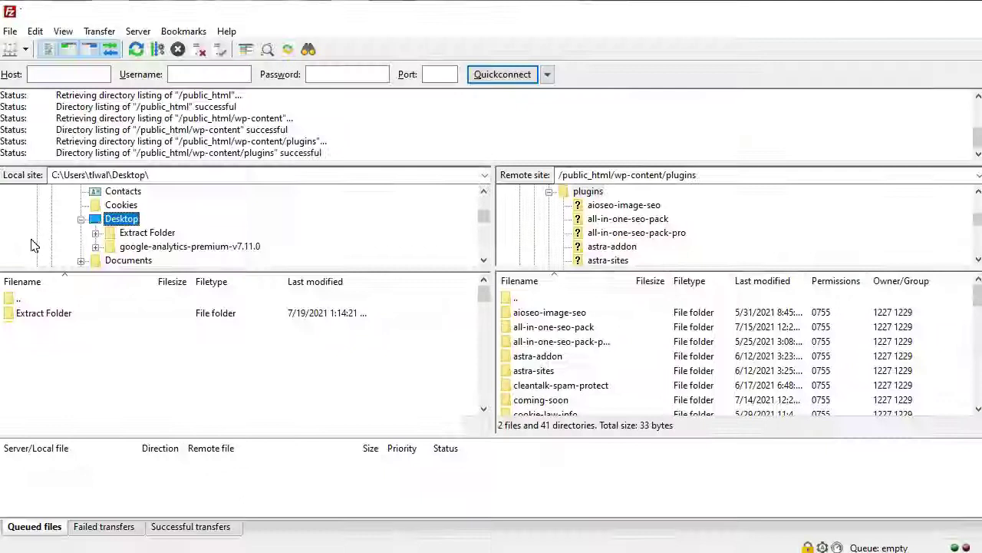
# Step: Upload the local google-analytics-premium folder to the server's plugins folder
pyautogui.click(177, 247)
pyautogui.click(75, 313)
pyautogui.rightClick(75, 313)
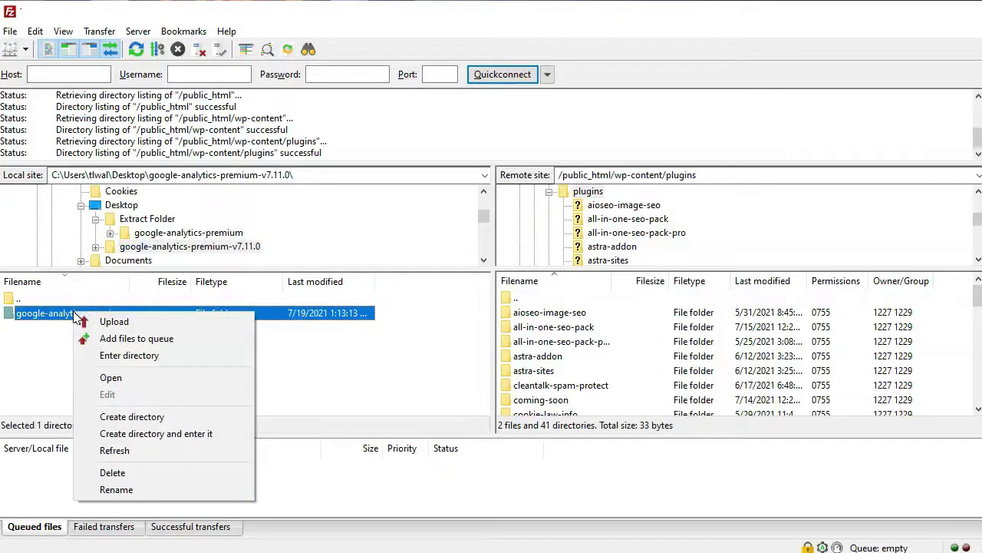
pyautogui.click(114, 323)
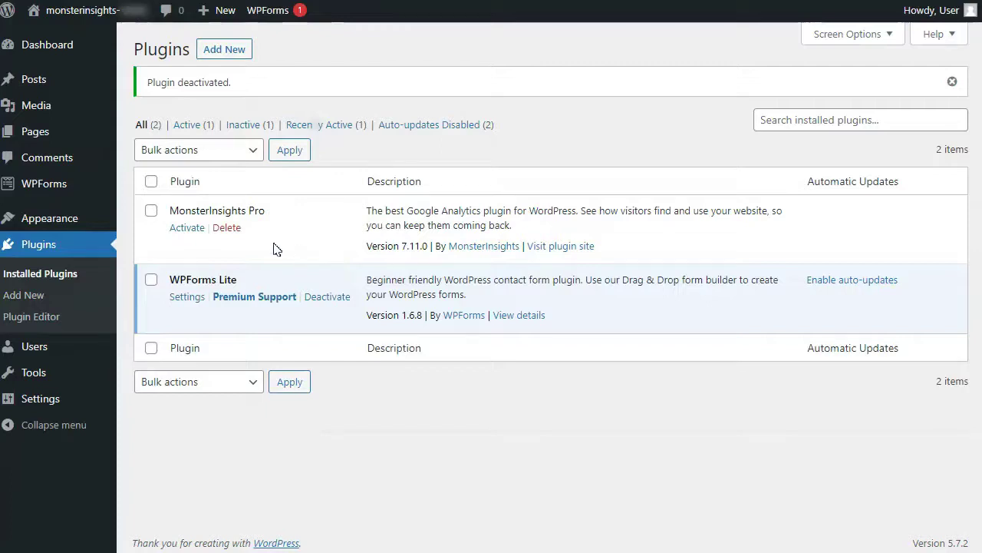
# Step: Activate MonsterInsights Pro in the Installed Plugins list
pyautogui.click(190, 234)
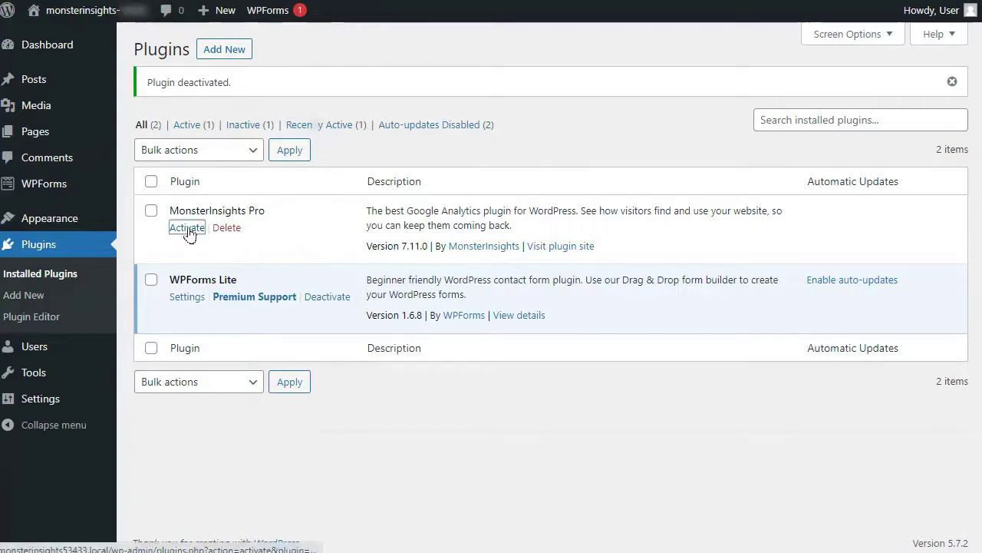